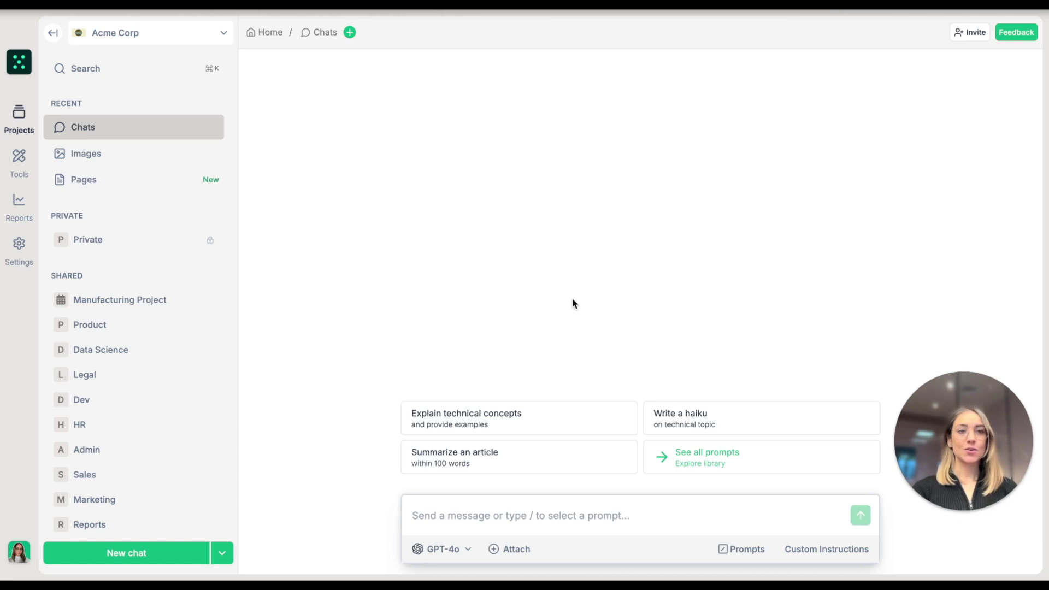
Send the pasted prompt asking about AI's impact on modern healthcare.
left_click(544, 516)
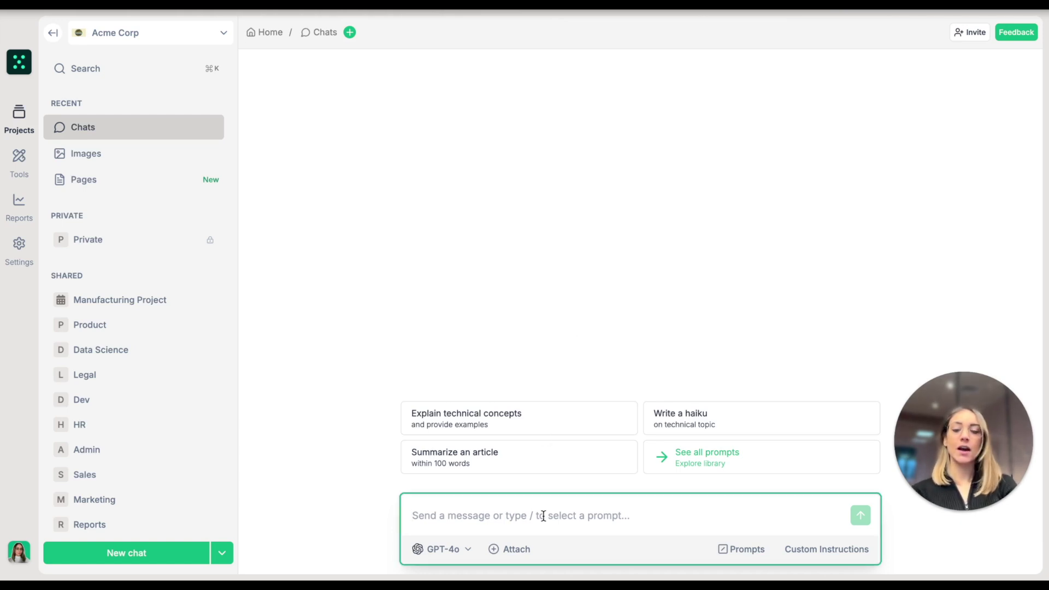
type("Give me some insights on the following topic: ‘The Impact of Artificial Intelligence on Modern Healthcare'.")
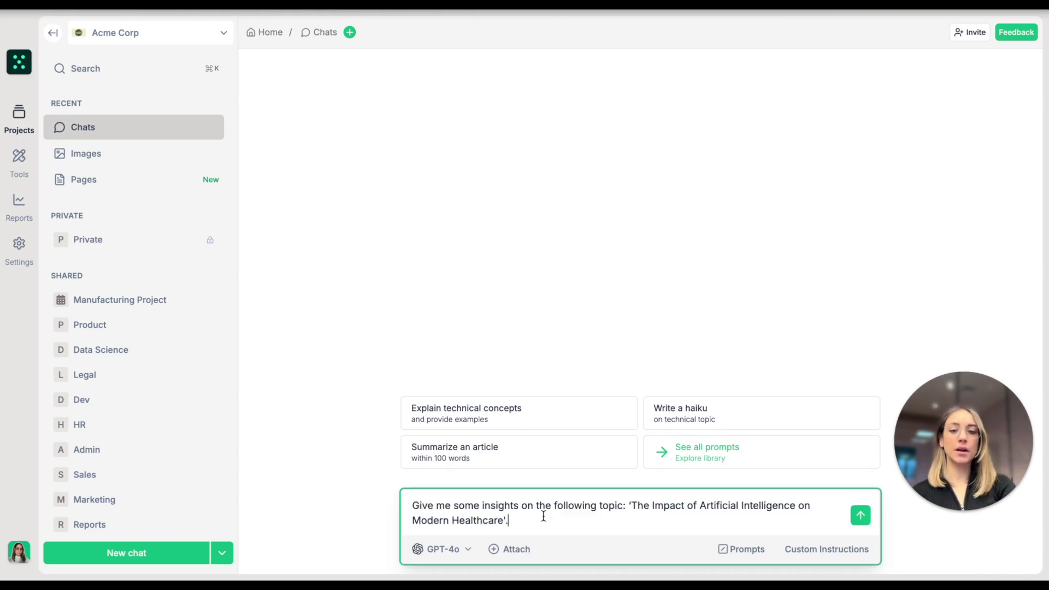
key("Return")
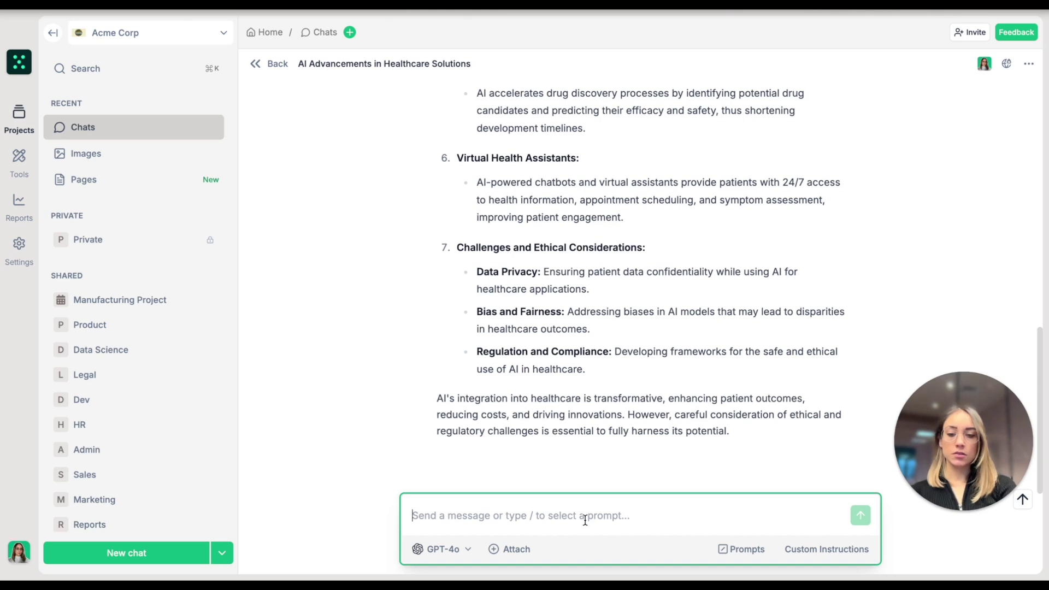
Send the follow-up request 'generate an article on the topic'.
type("il")
key("BackSpace")
key("BackSpace")
type("ge")
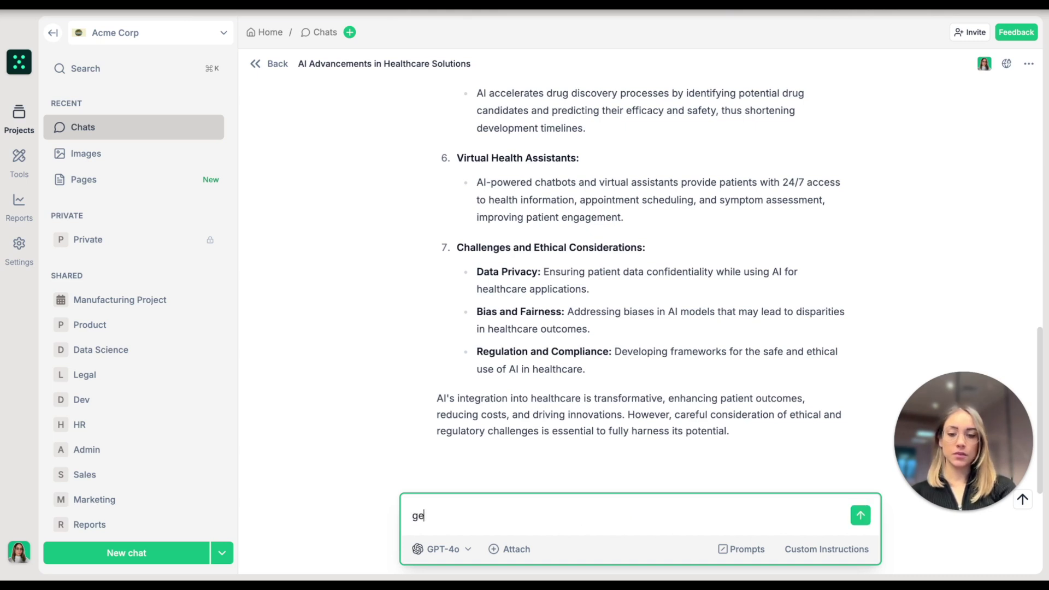
type("nerate an article on the top")
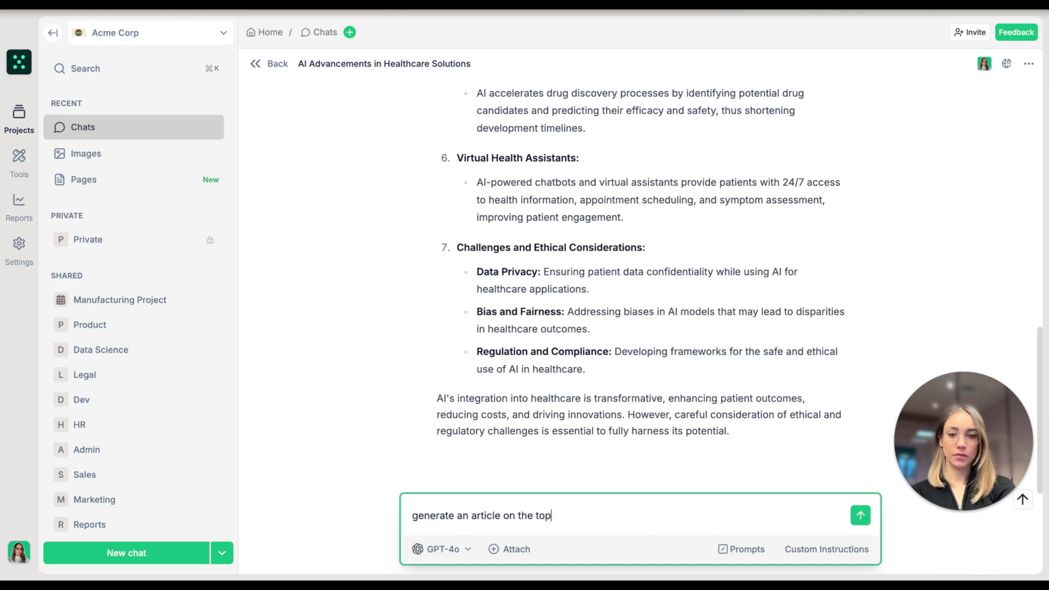
key("Return")
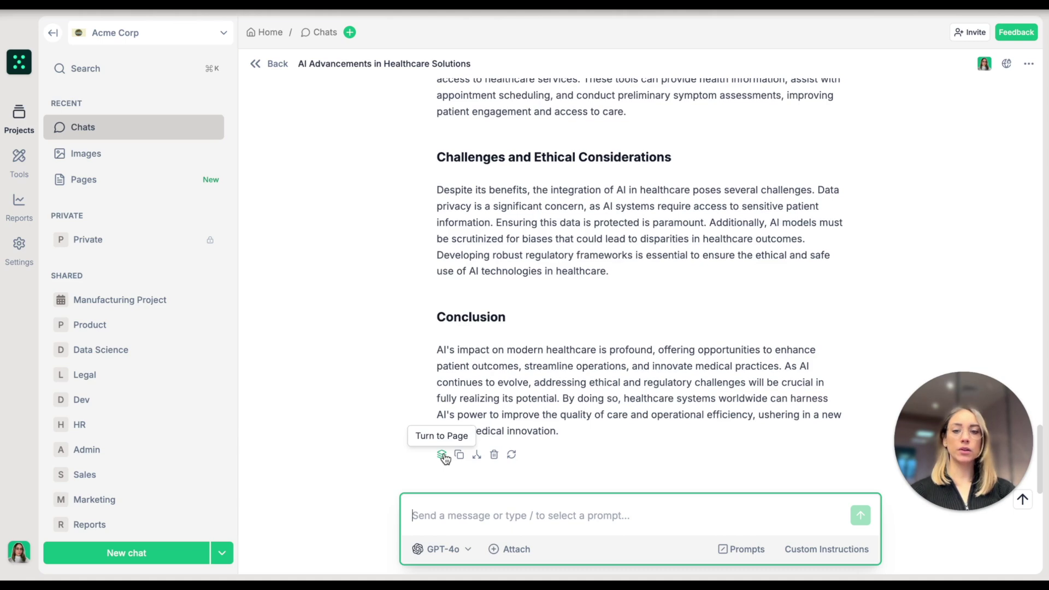
Convert the article response into a Page.
left_click(442, 456)
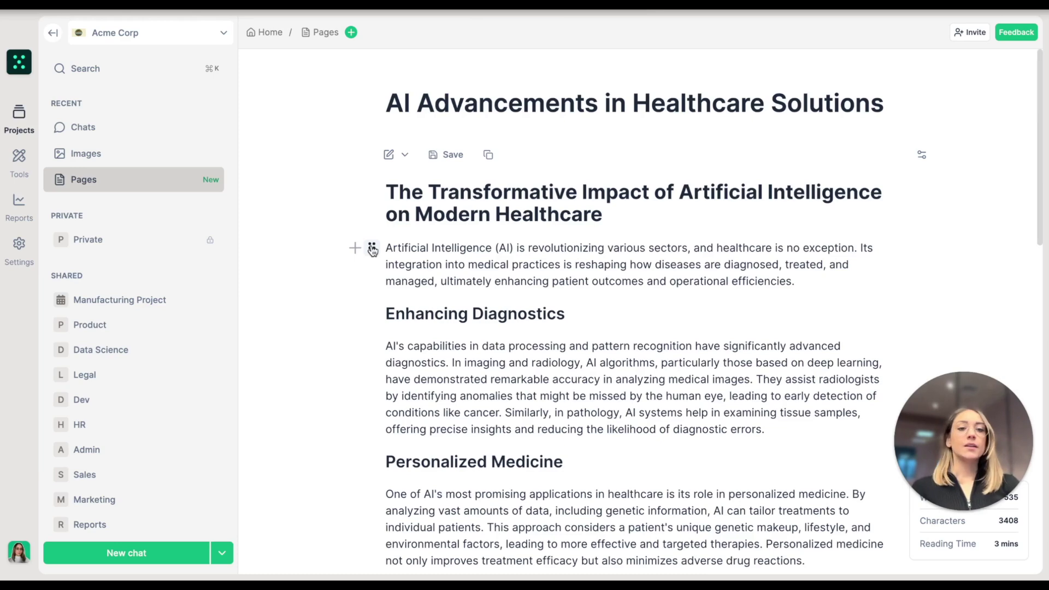
Select the Page's whole opening paragraph, leaving it in its original position.
mouse_move(372, 248)
left_mouse_down()
mouse_move(371, 334)
mouse_move(375, 234)
left_mouse_up()
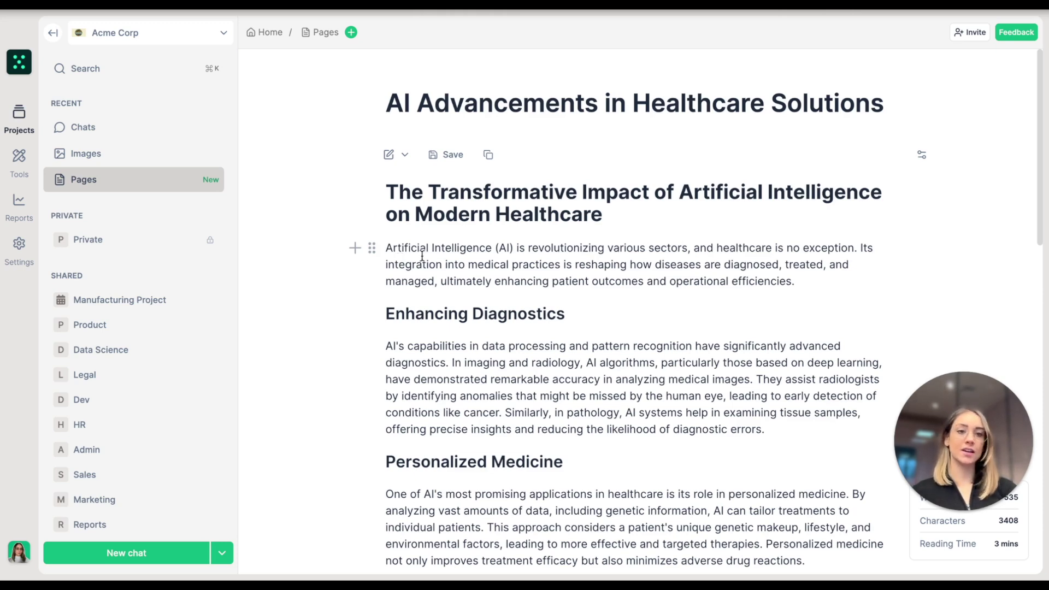
triple_click(745, 258)
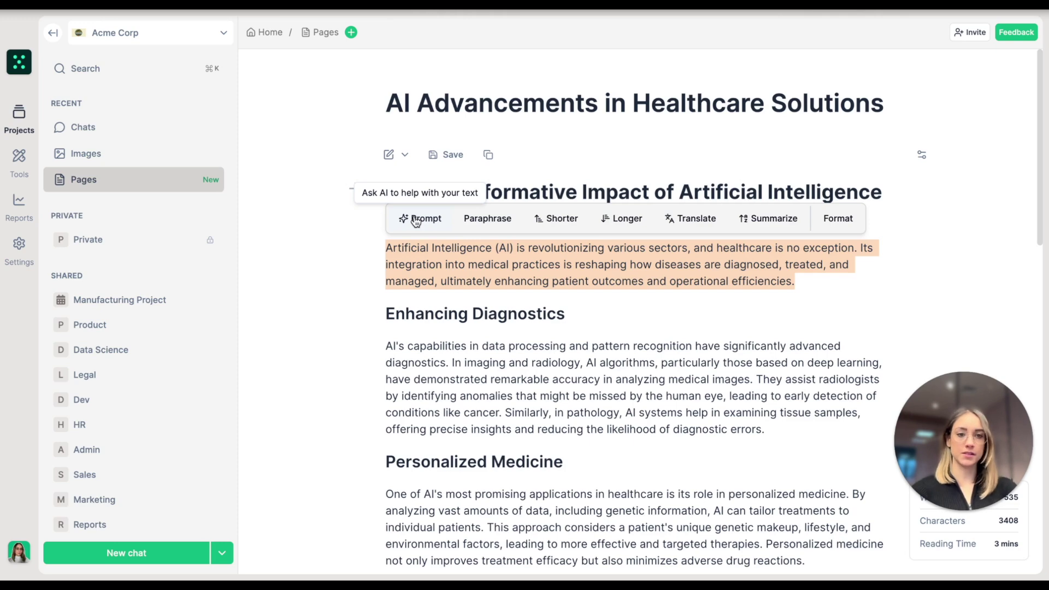
Replace the opening paragraph with the first AI 'Longer' version.
left_click(832, 224)
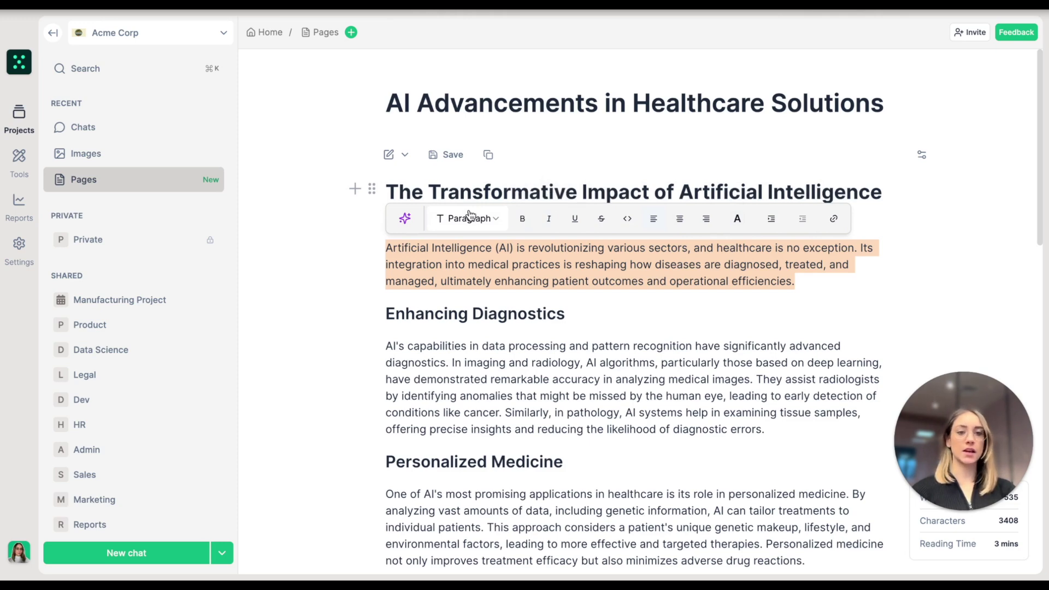
left_click(389, 189)
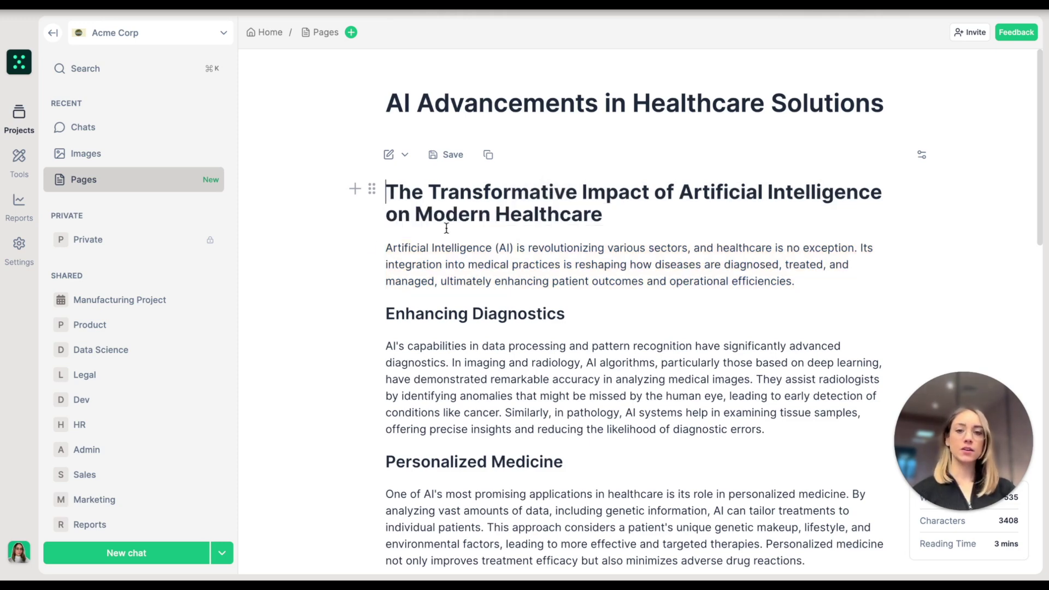
triple_click(567, 254)
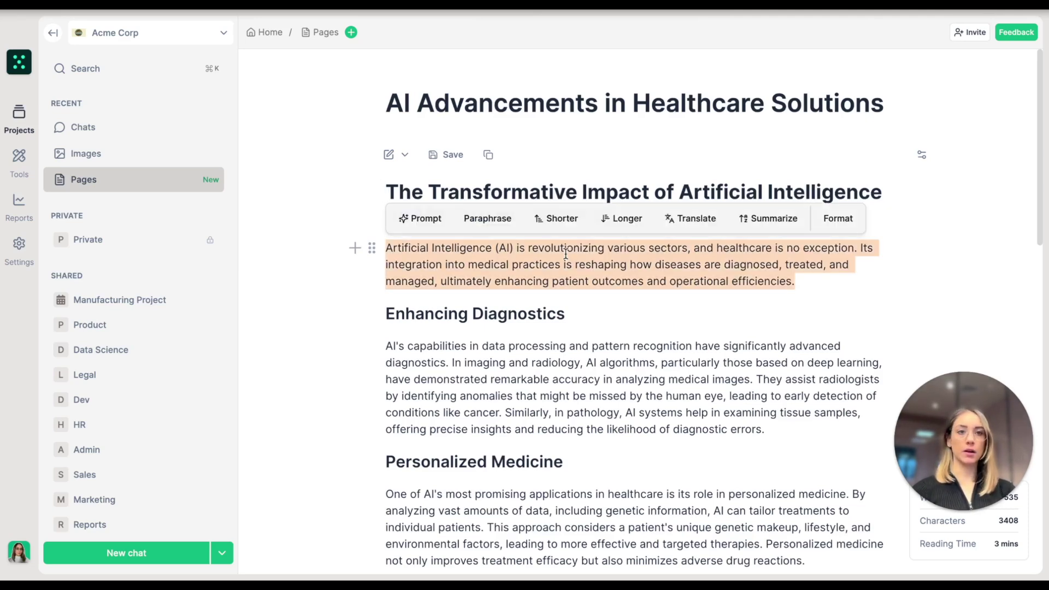
left_click(627, 219)
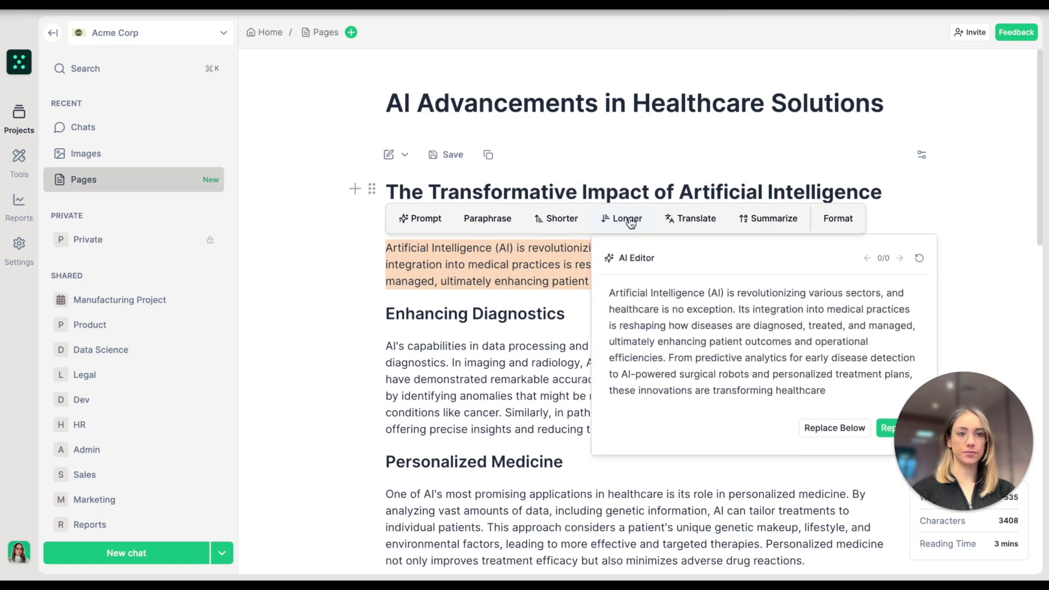
left_click(918, 259)
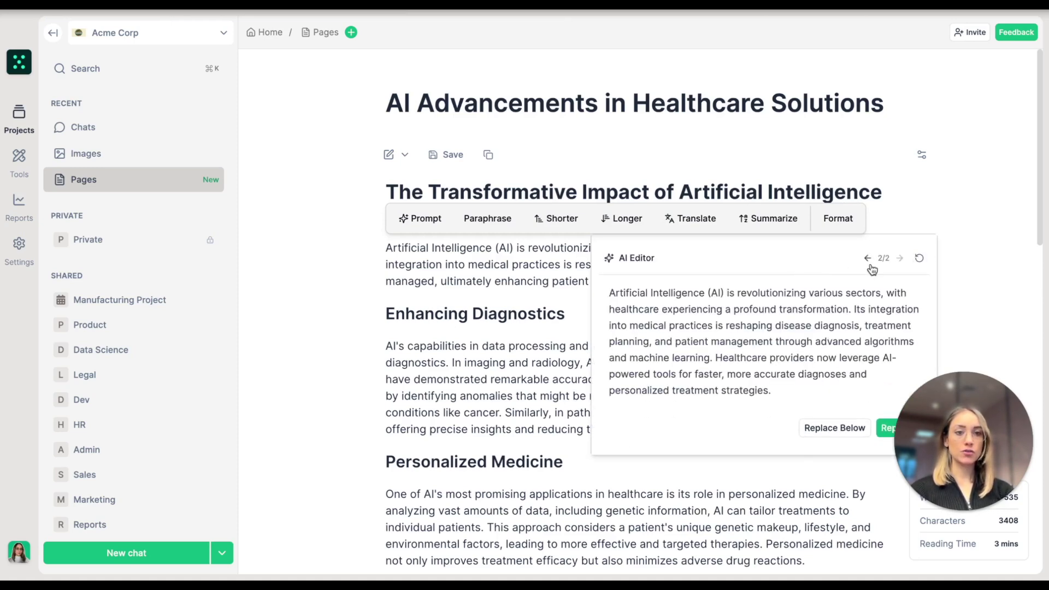
left_click(869, 261)
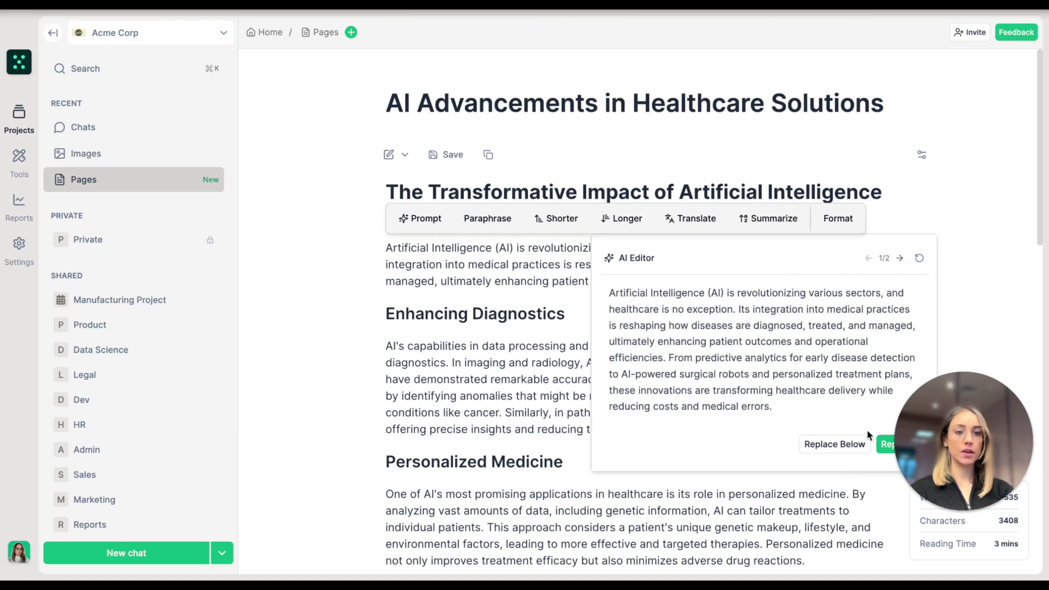
left_click(883, 445)
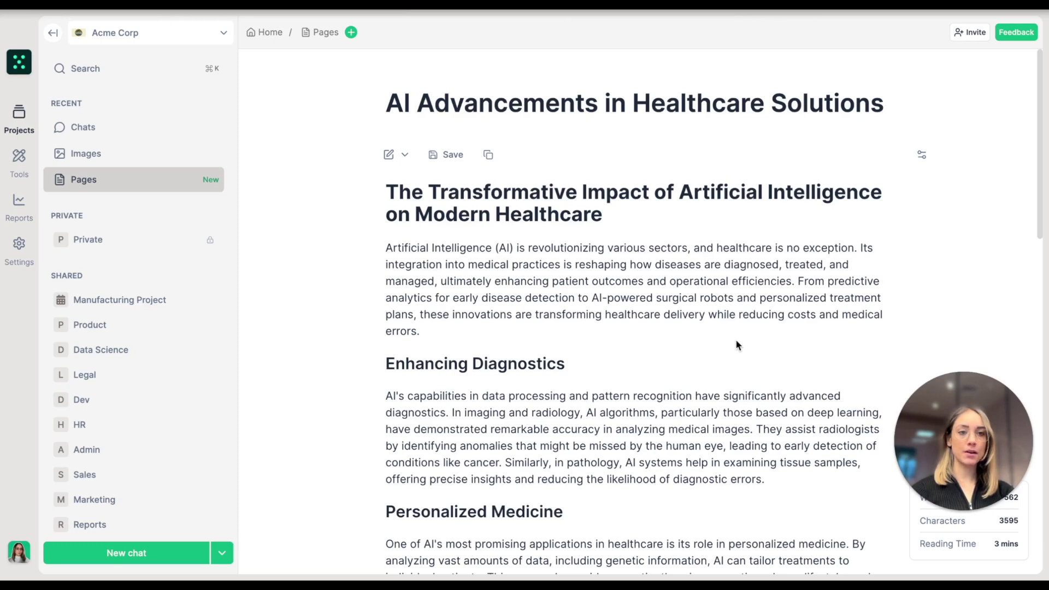
Rewrite the Predictive Analytics paragraph using the prompt 'rewrite this paragraph to improve statistics'.
scroll(737, 346, "down", 8)
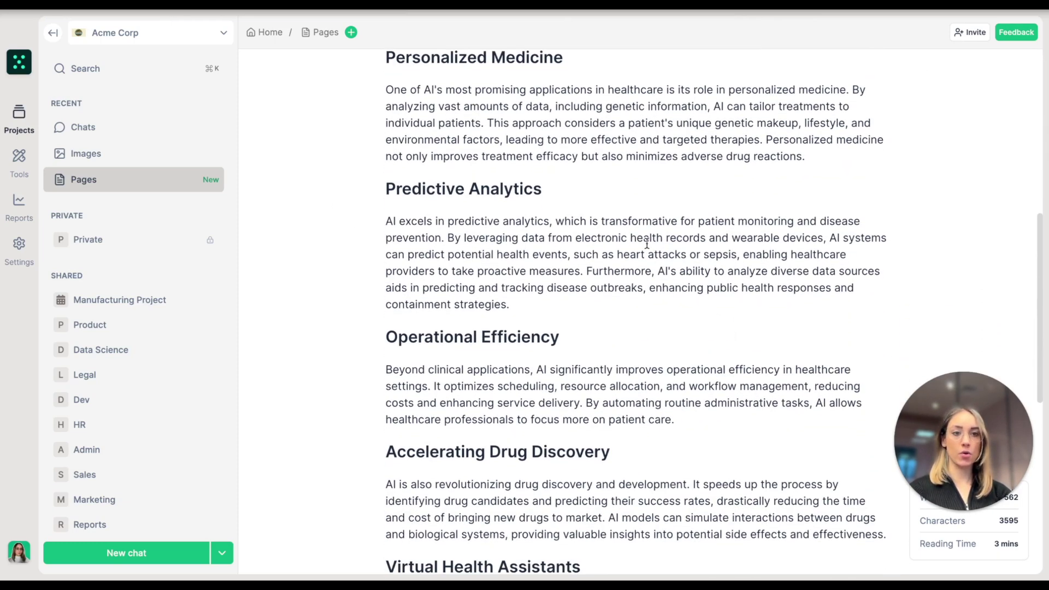
triple_click(648, 243)
left_click(421, 191)
type("rewrite this paragra")
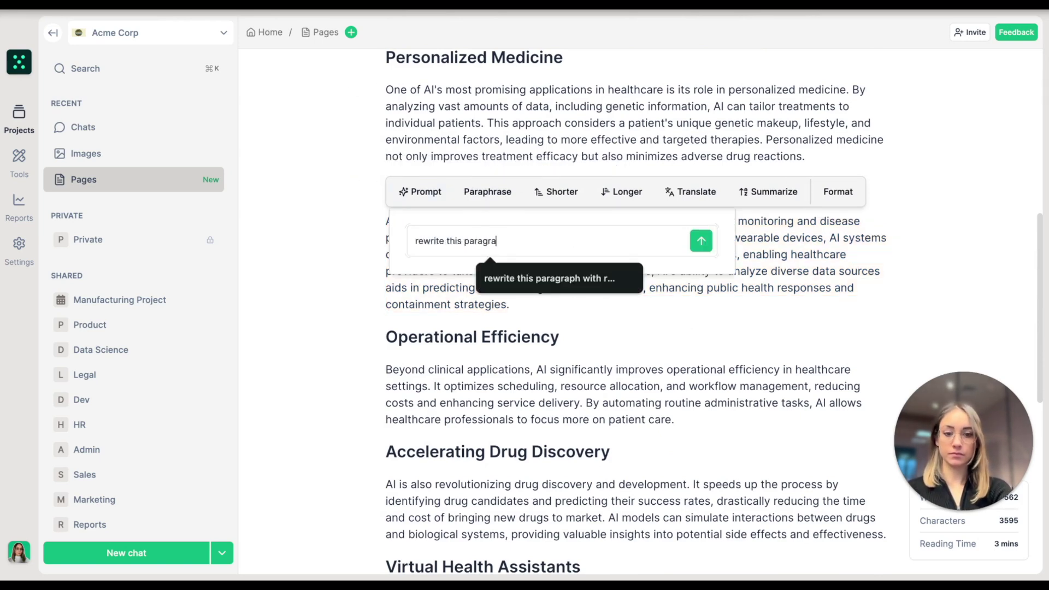
type("ph to improve statistics")
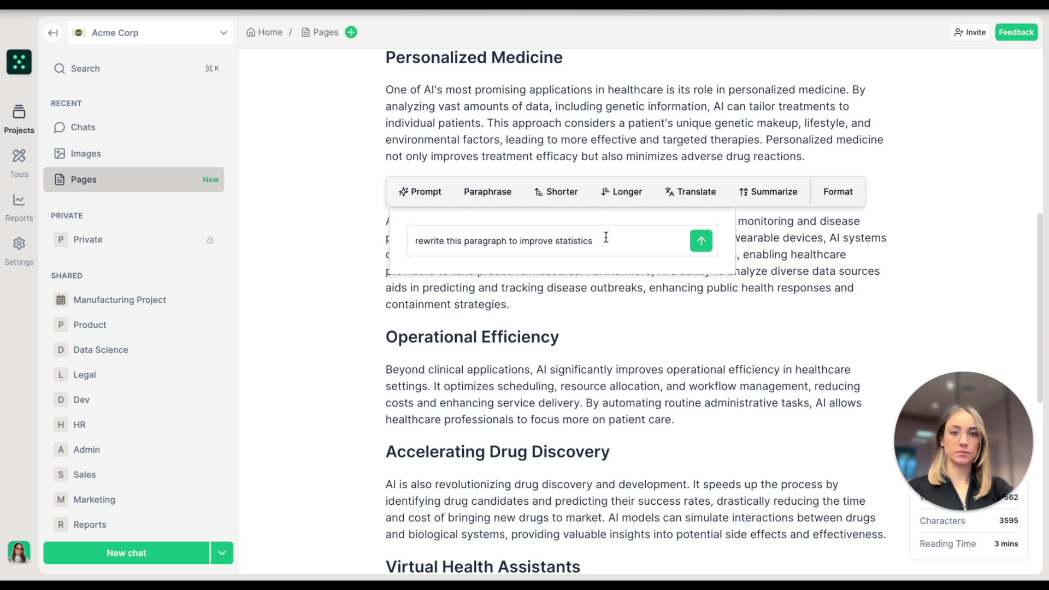
left_click(702, 241)
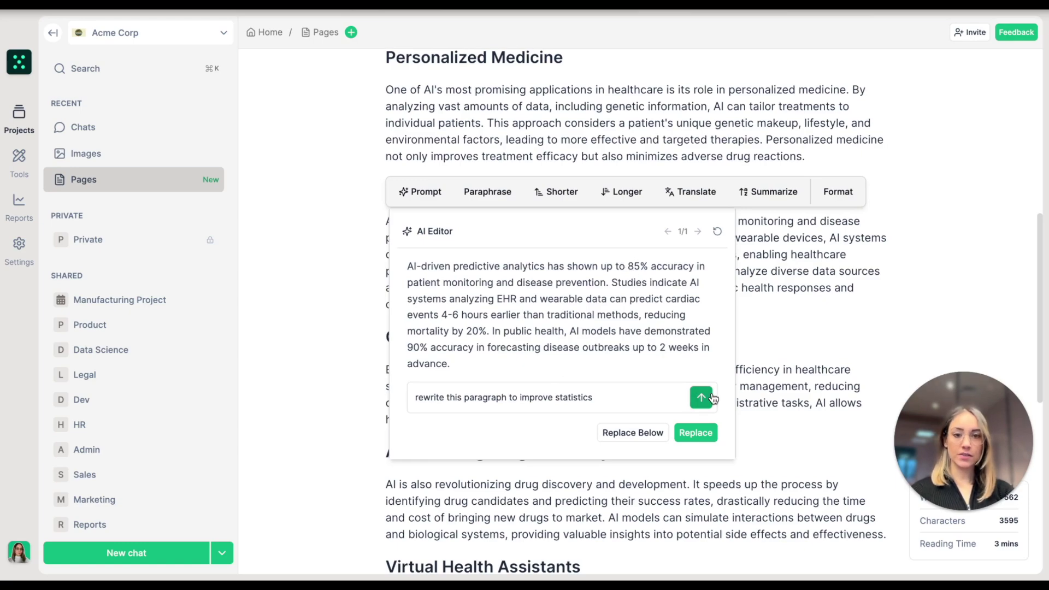
left_click(705, 433)
scroll(629, 313, "up", 5)
scroll(629, 314, "up", 5)
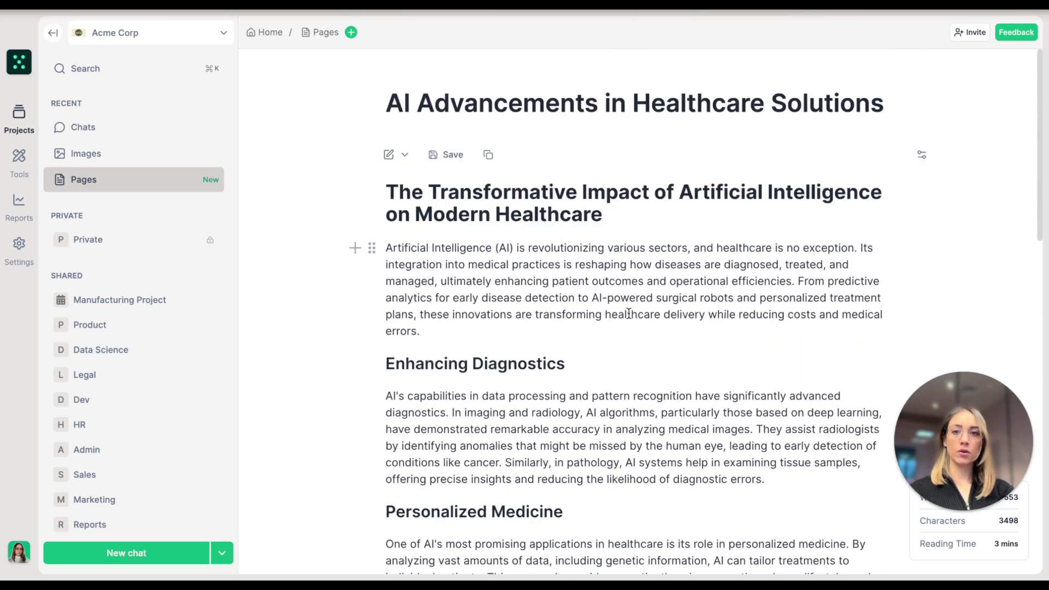
Apply the AI prompt 'bold the keywords' to the opening paragraph and replace it.
triple_click(564, 250)
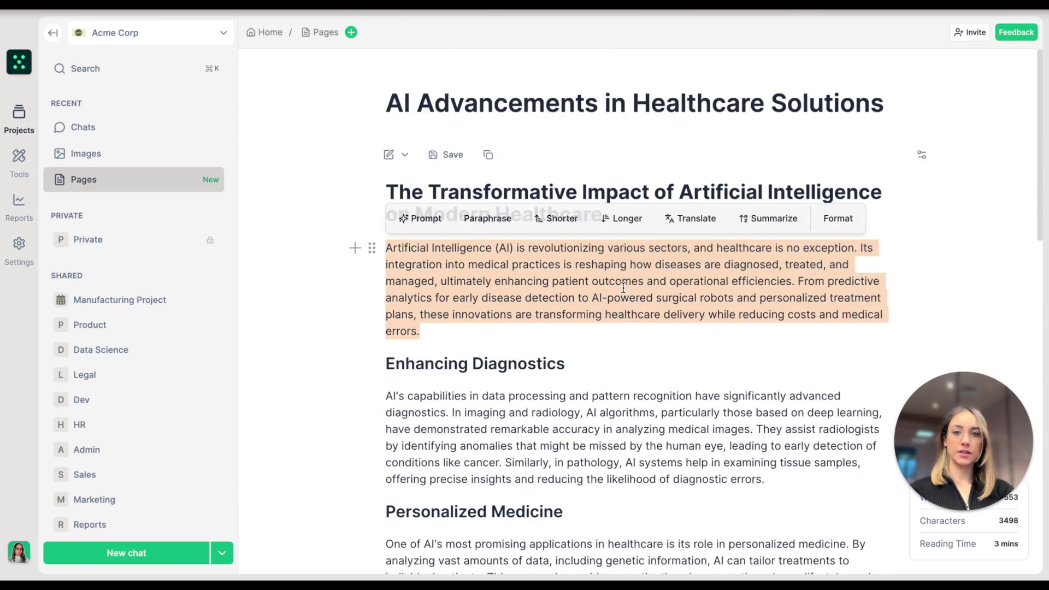
left_click(426, 219)
type("bold the keyro")
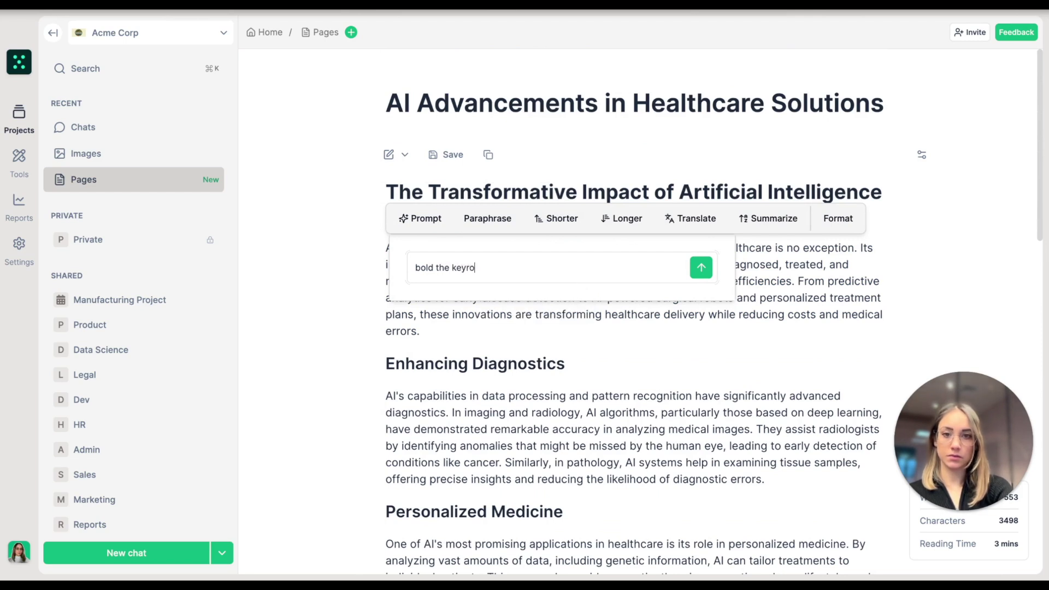
key("BackSpace")
key("BackSpace")
type("words")
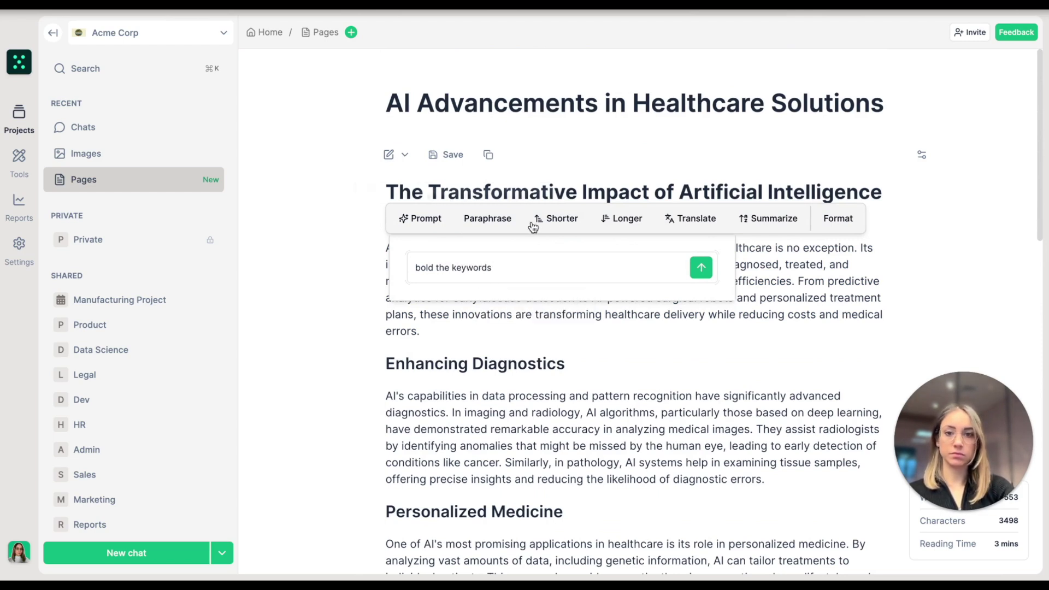
left_click(695, 266)
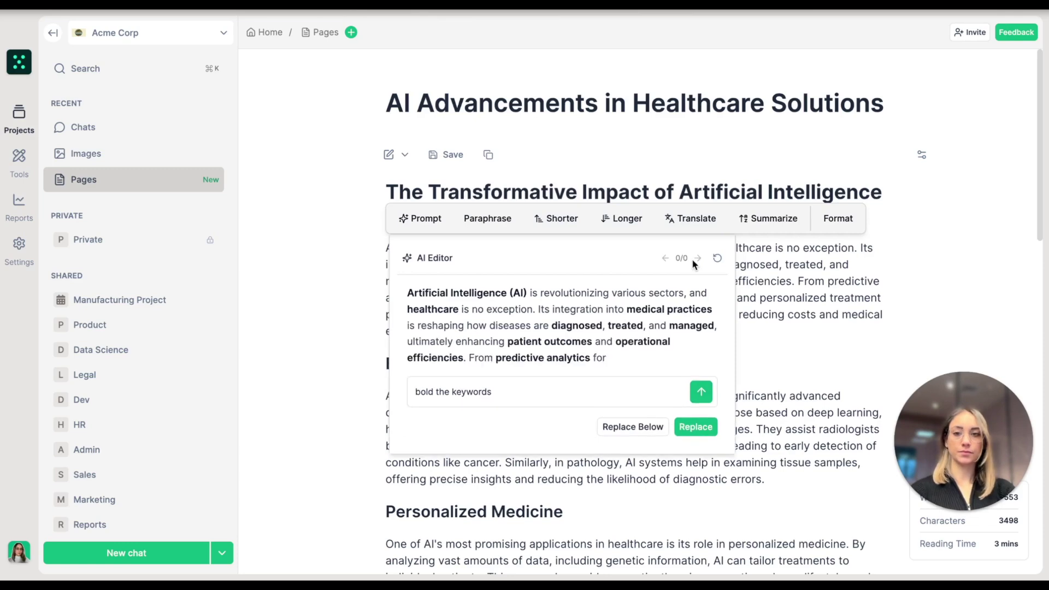
left_click(702, 475)
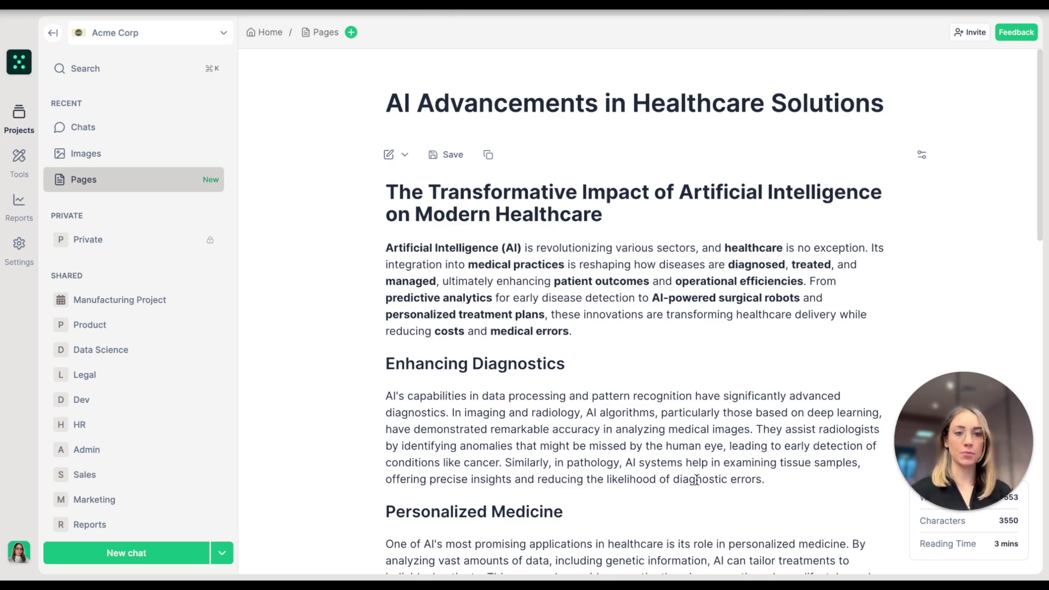
Shorten the Conclusion paragraph with the AI 'Shorter' option.
scroll(697, 480, "down", 15)
triple_click(552, 405)
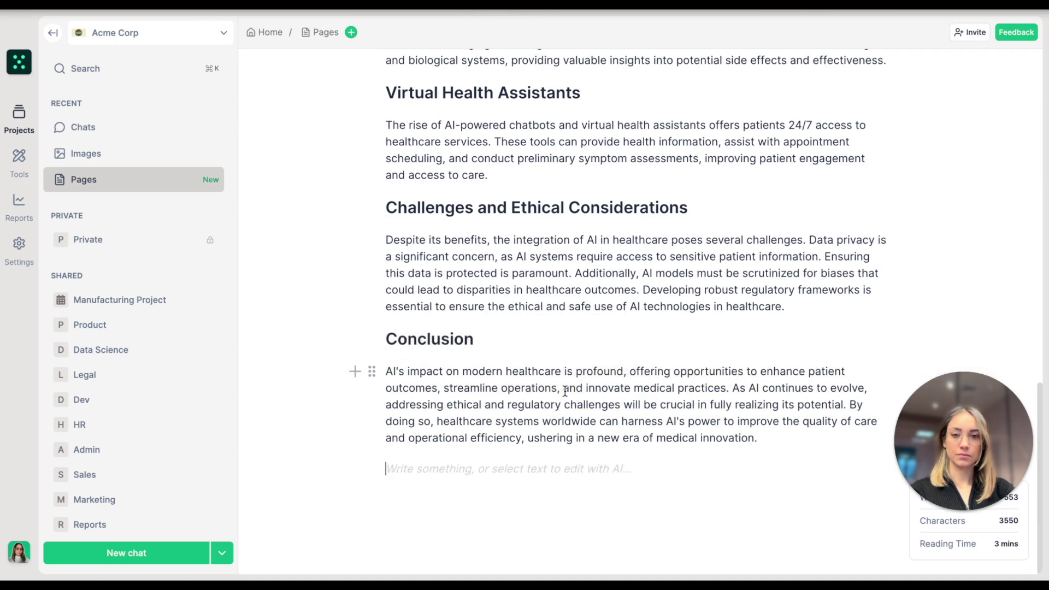
triple_click(552, 404)
left_click(563, 343)
left_click(815, 521)
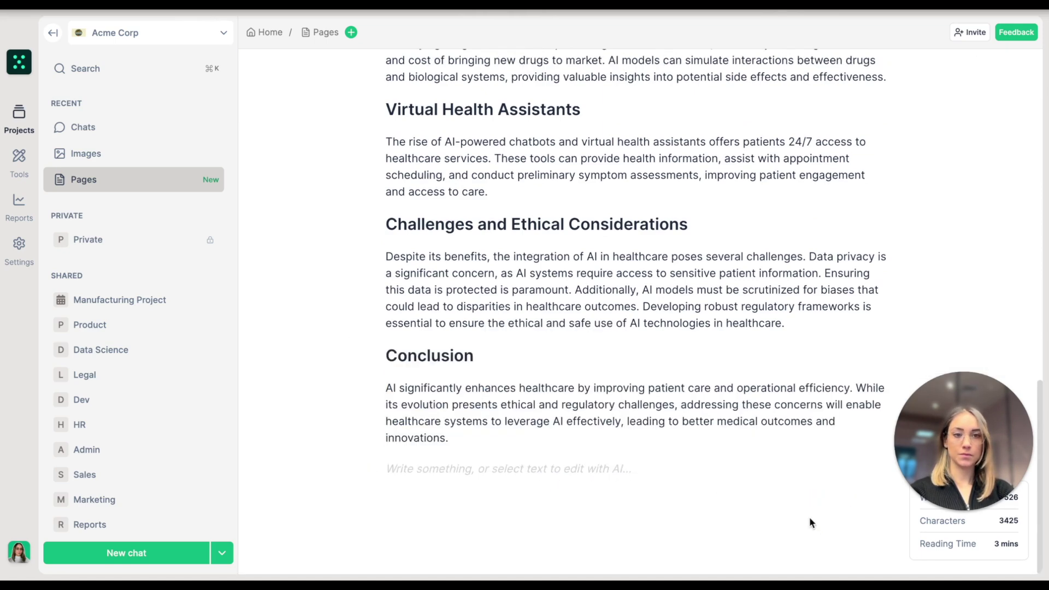
Reword the drug discovery paragraph with the prompt 'explain in simpler terms'.
scroll(688, 298, "up", 7)
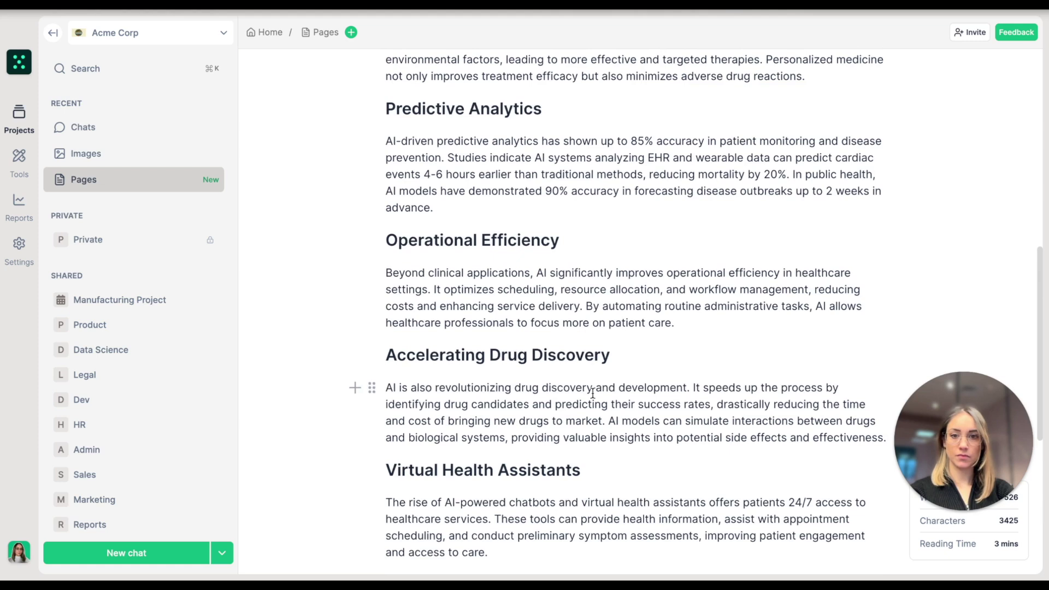
triple_click(490, 386)
left_click(432, 359)
type("explain in simpler terms")
left_click(701, 407)
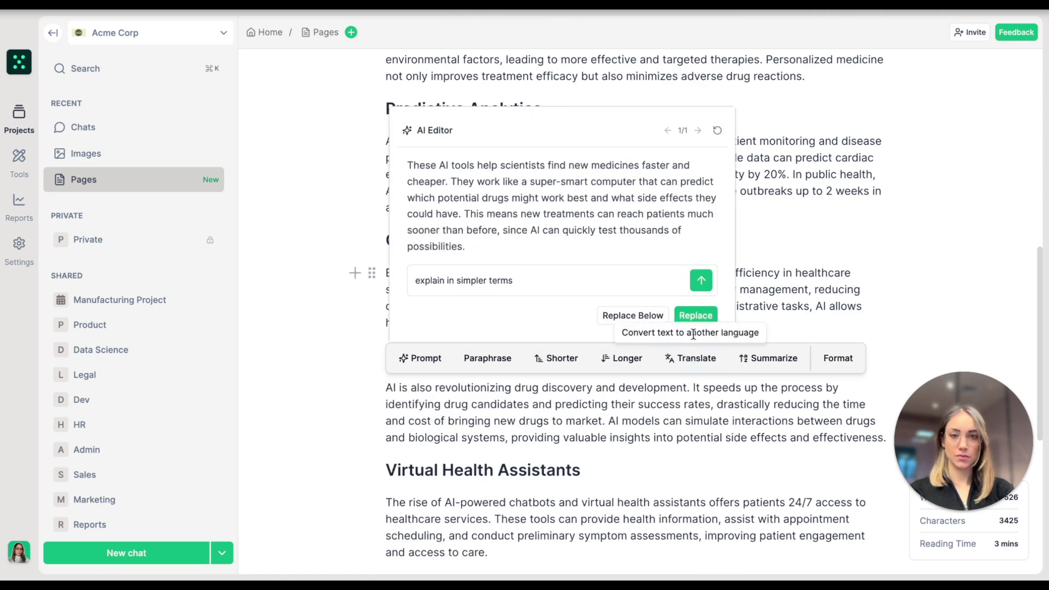
left_click(695, 325)
Add a new line 'Explore more' below the Conclusion.
scroll(689, 316, "down", 6)
left_click(611, 464)
type("Explore more")
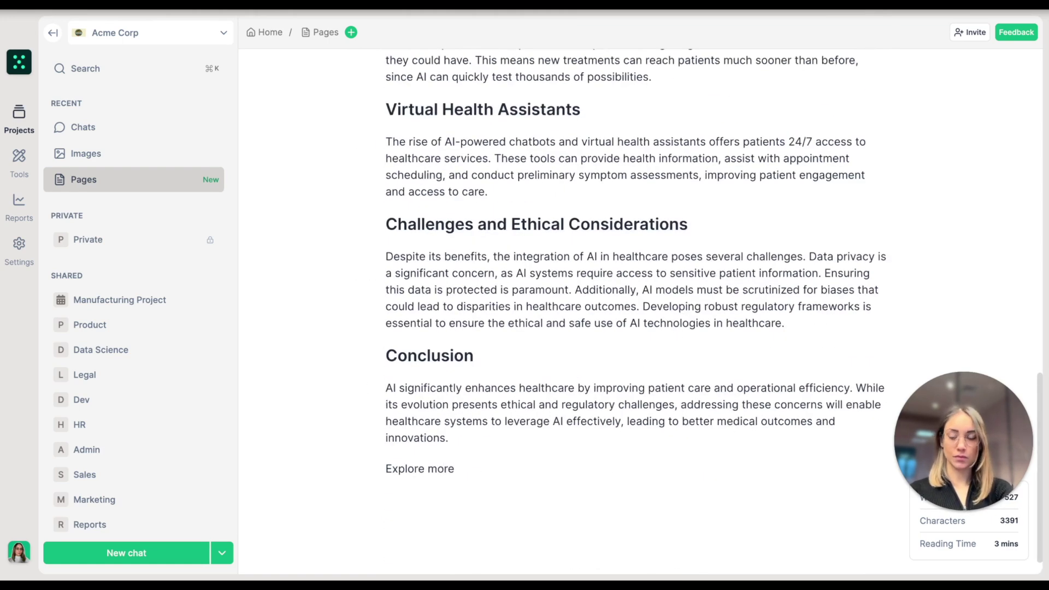
Complete the line to 'Explore more in our comprehensive guide…' and make it bold and indented.
left_click(592, 368)
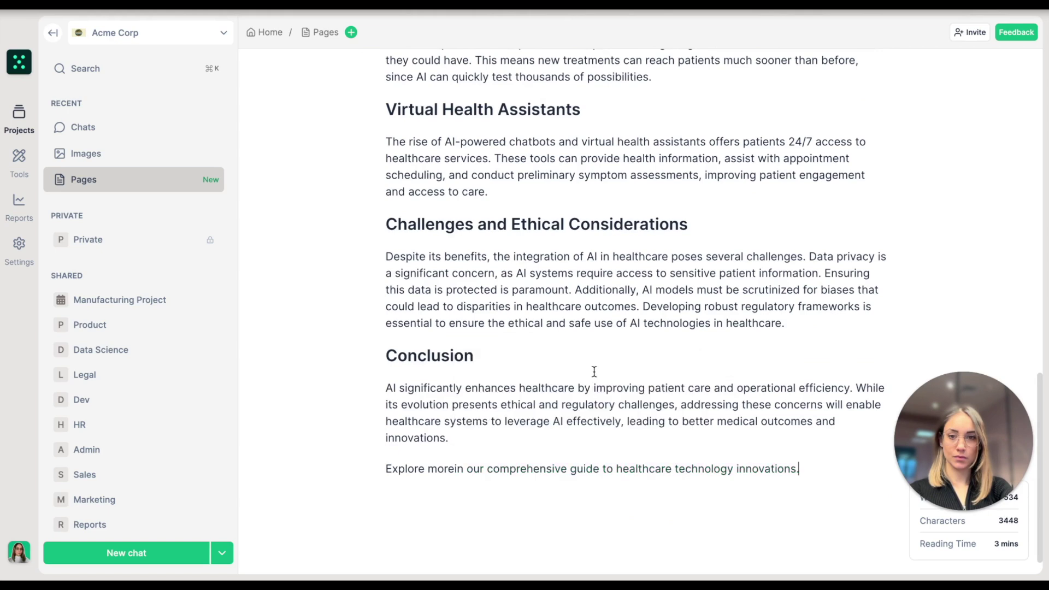
triple_click(454, 472)
left_click(836, 440)
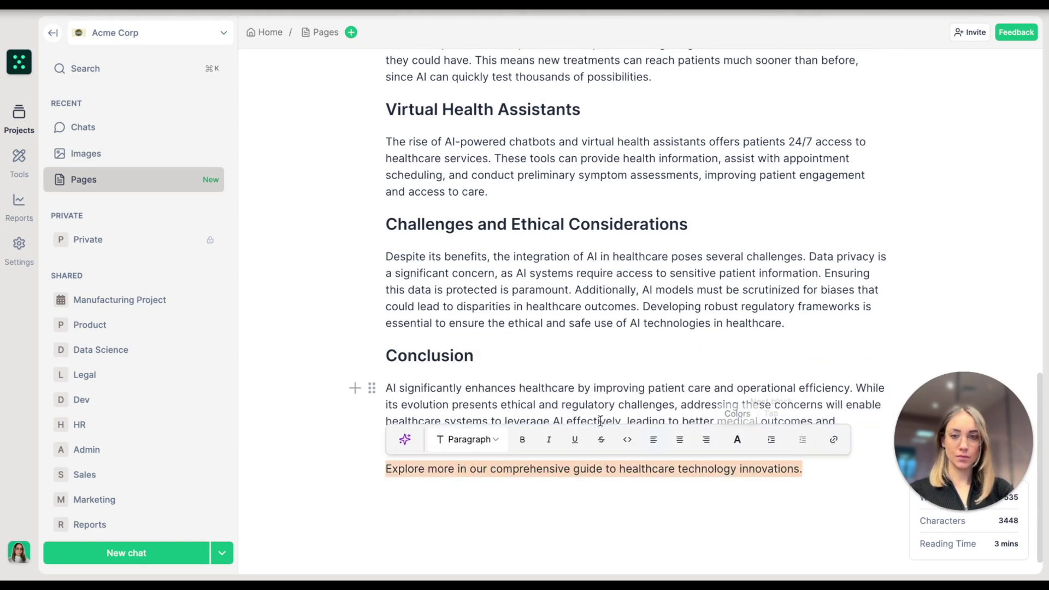
left_click(523, 440)
left_click(771, 439)
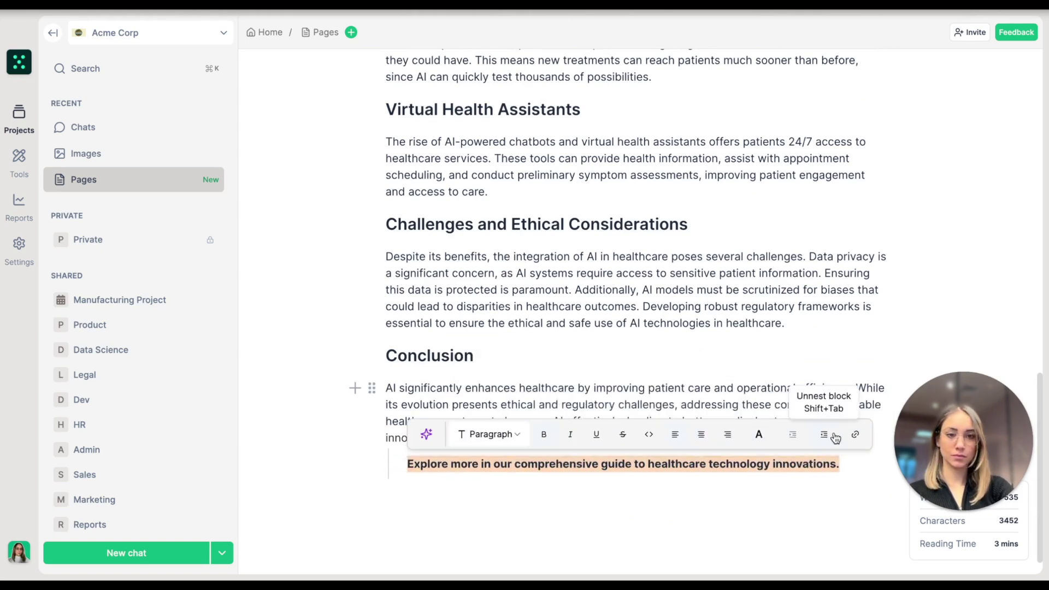
left_click(855, 434)
type("https://he")
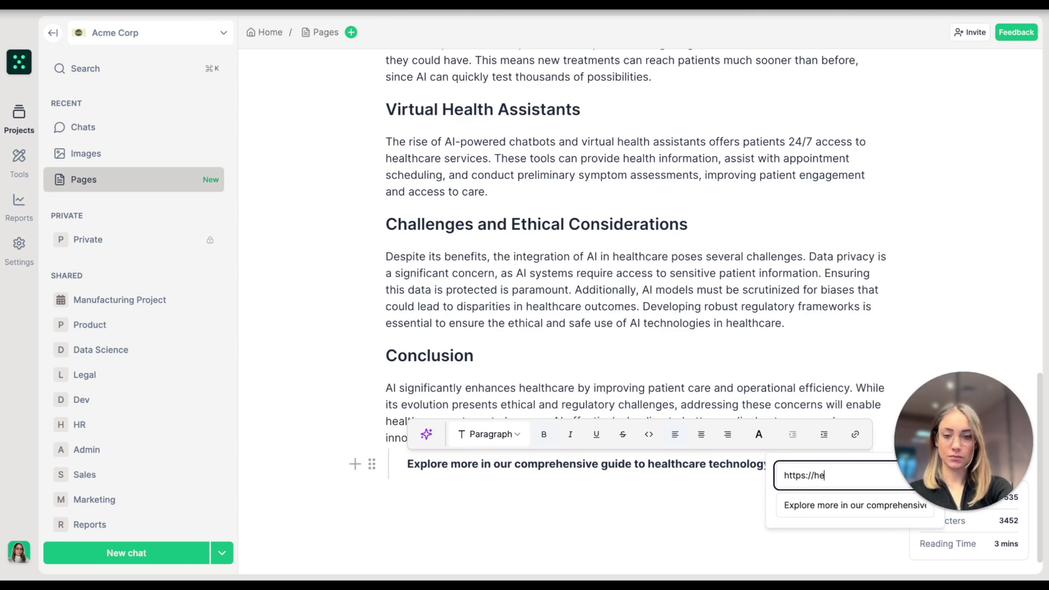
type("althcareguide.com")
key("Return")
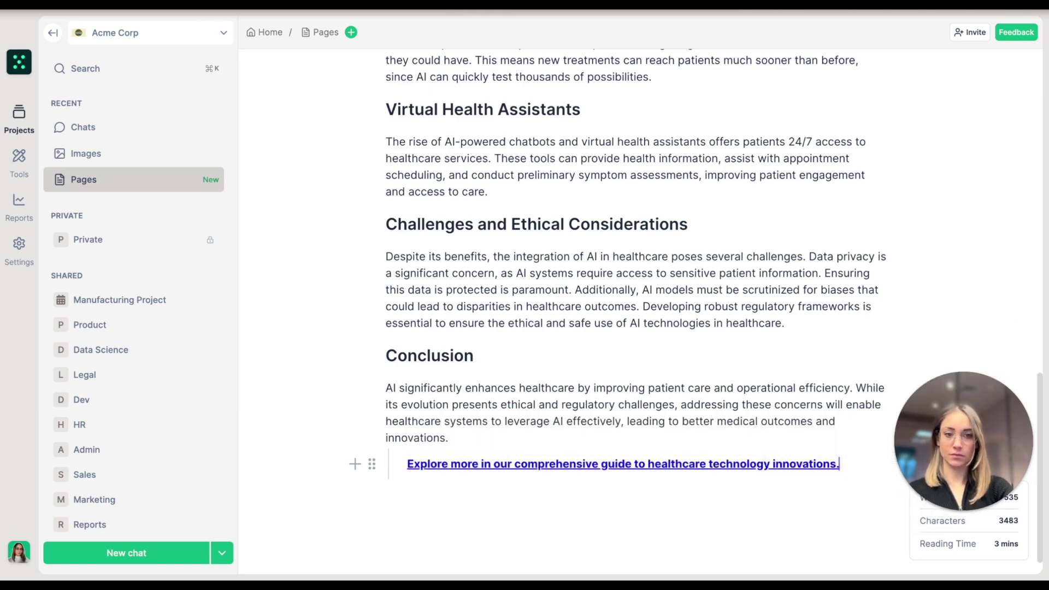
Colour the linked closing line blue.
left_click_drag(771, 495, 408, 503)
left_click(861, 471)
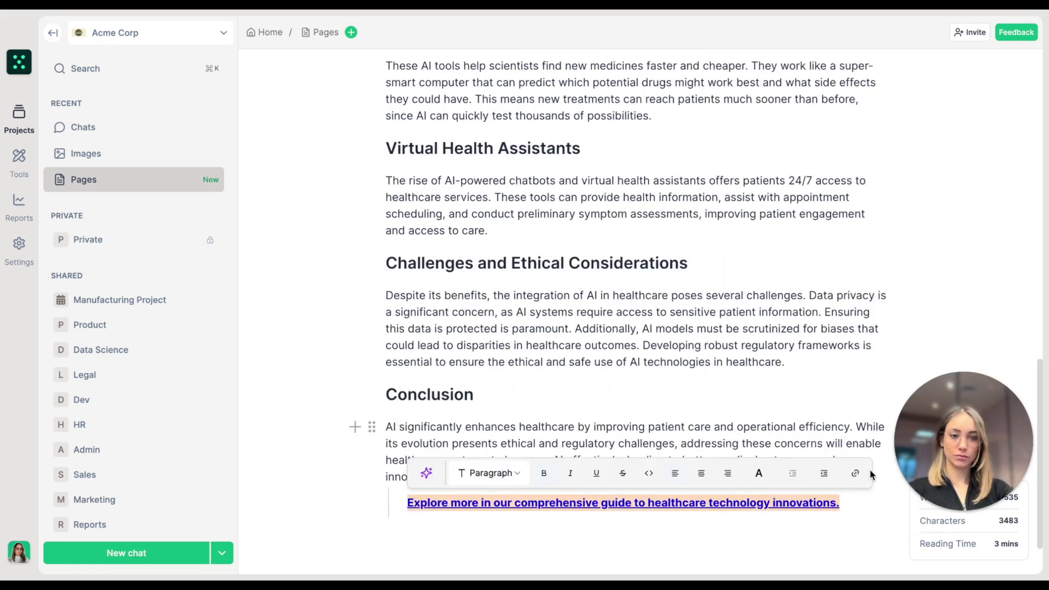
left_click(758, 474)
left_click(761, 184)
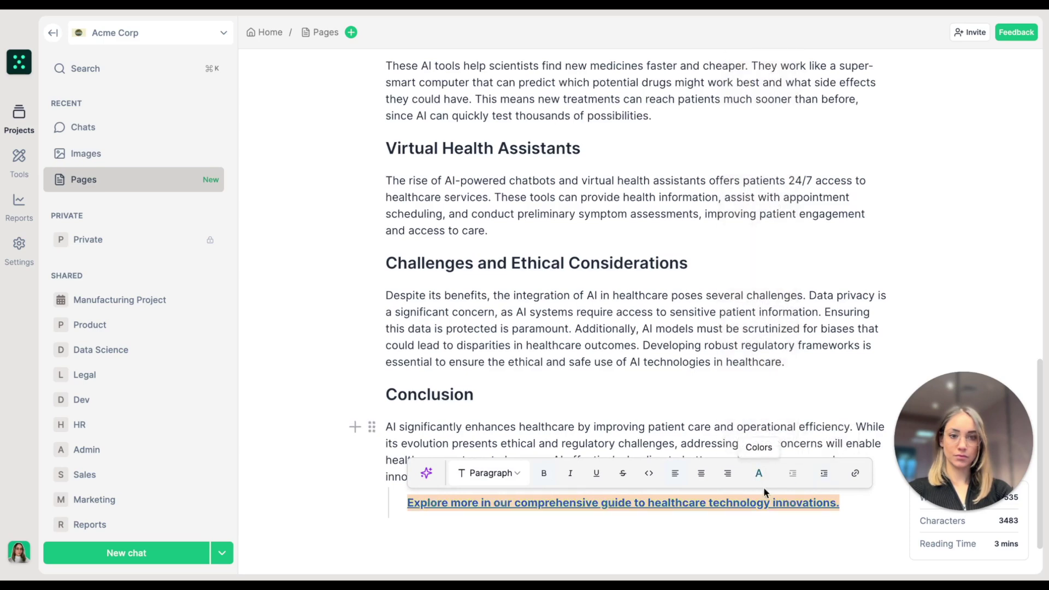
left_click(763, 485)
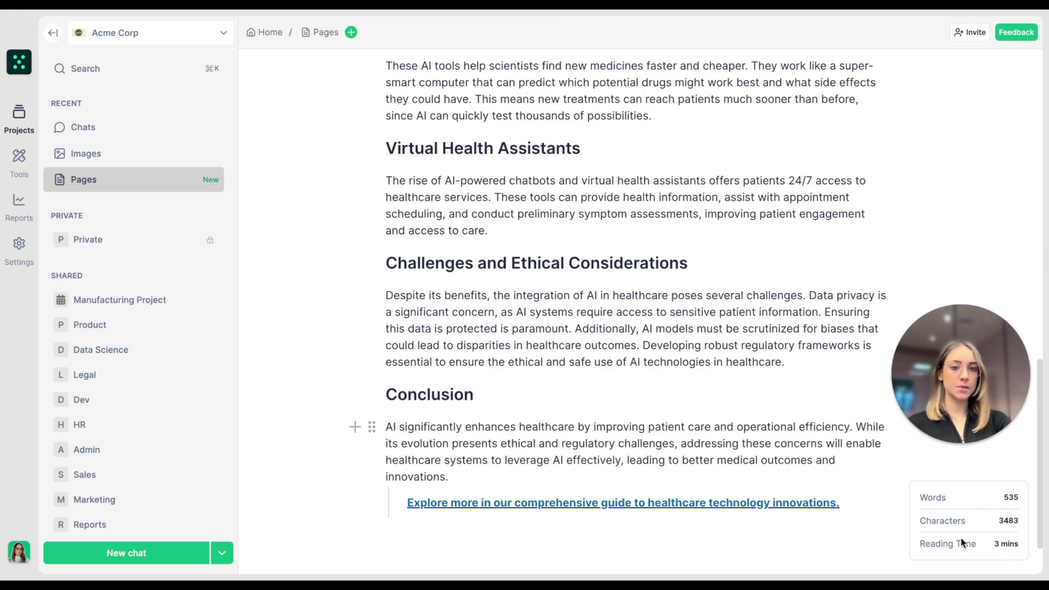
Save the edited 'AI Advancements in Healthcare Solutions' Page.
scroll(499, 296, "up", 15)
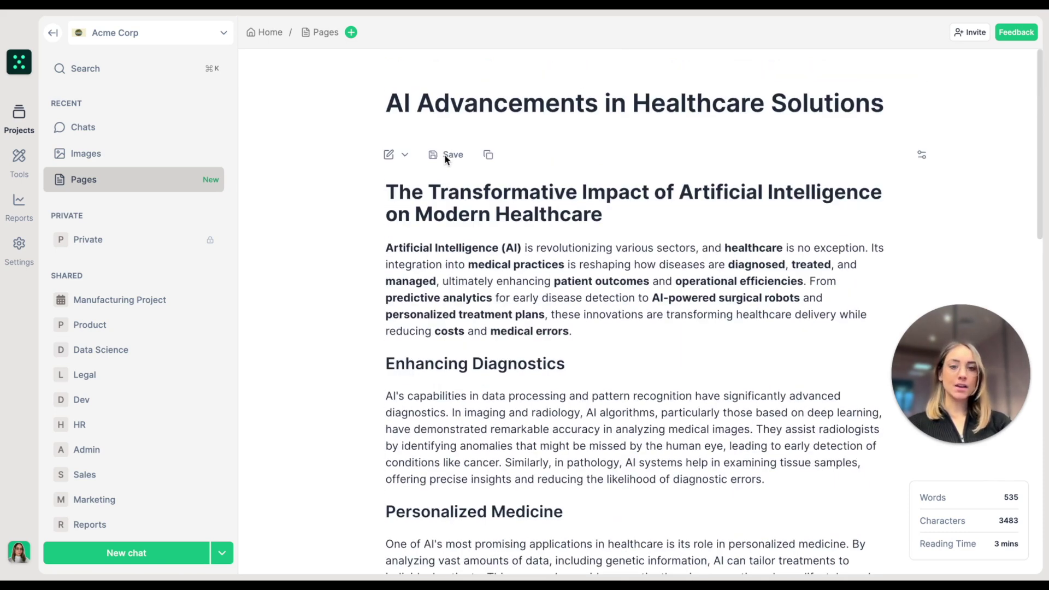
left_click(447, 157)
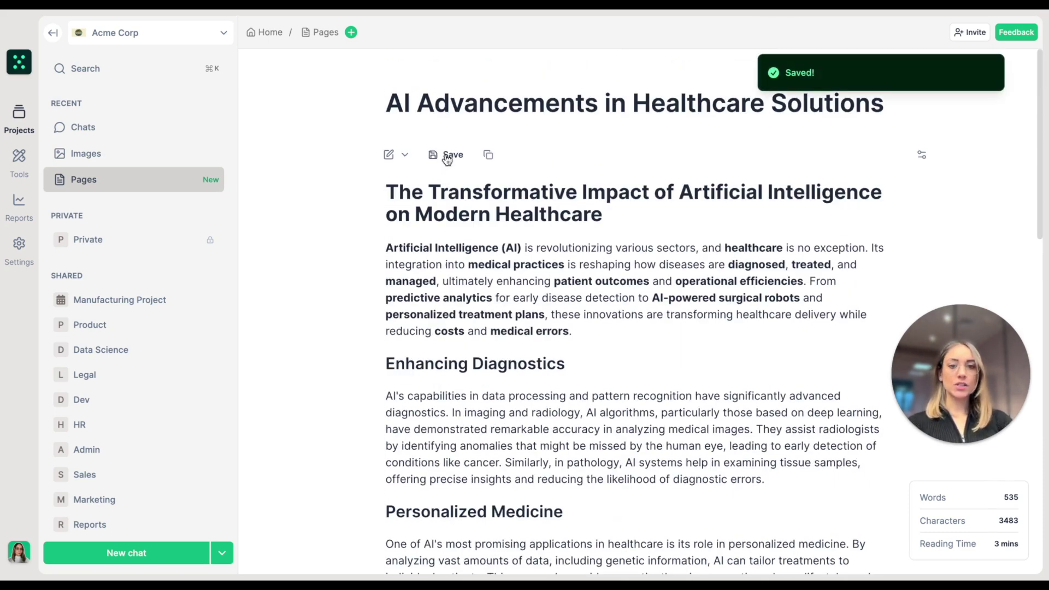